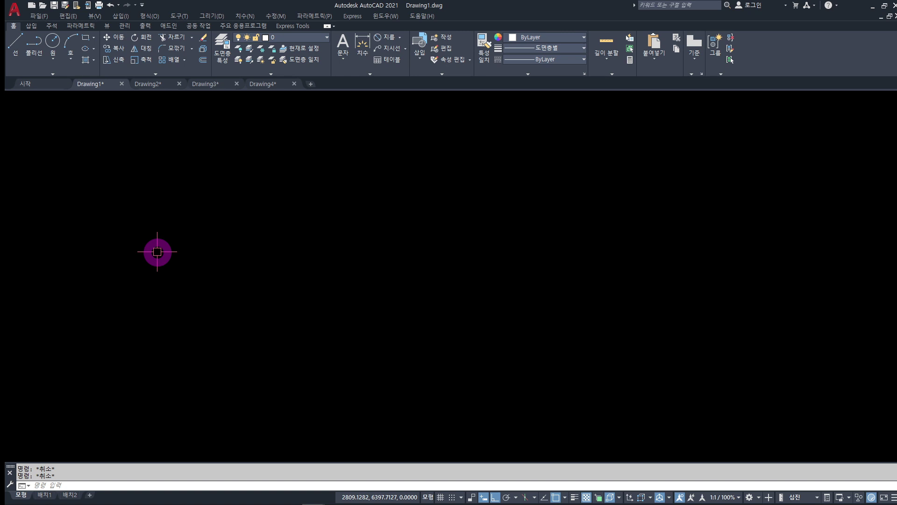
Step: Draw a circle centred on the left side using the Diameter option with a value of 100
text(c)
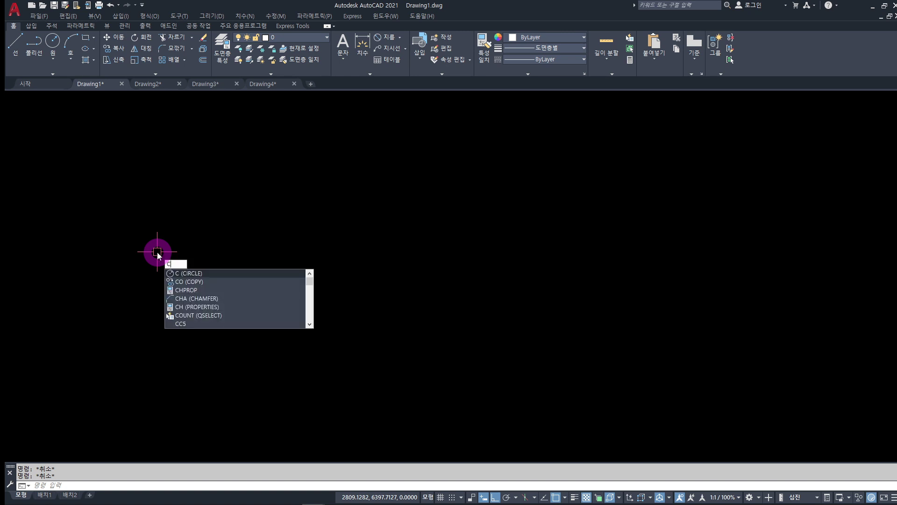
key(Return)
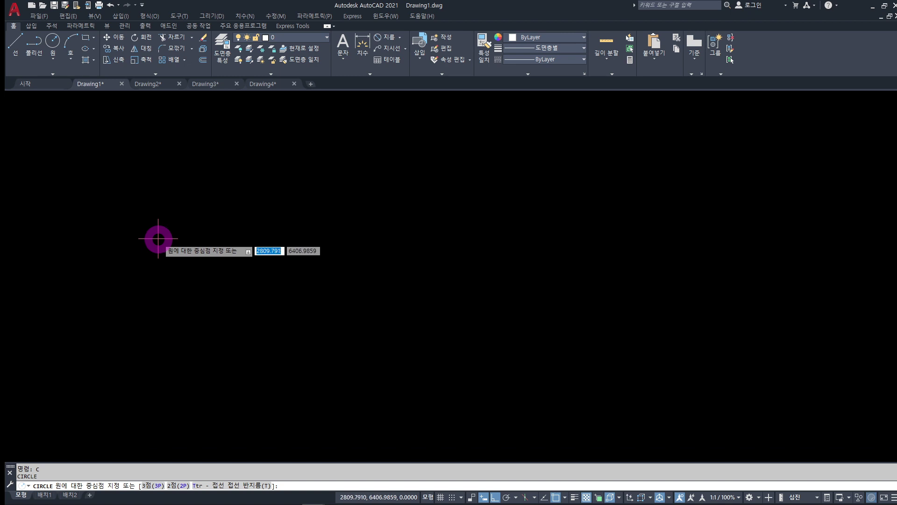
click(158, 239)
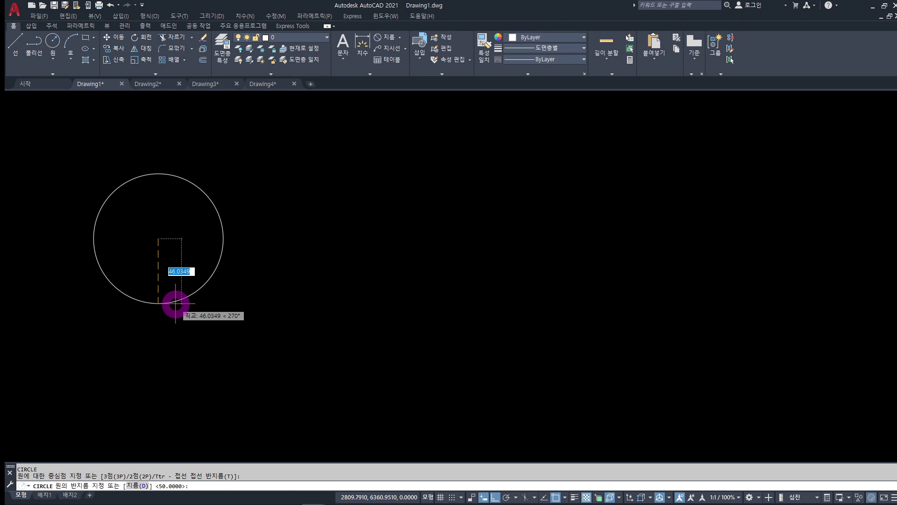
text(d)
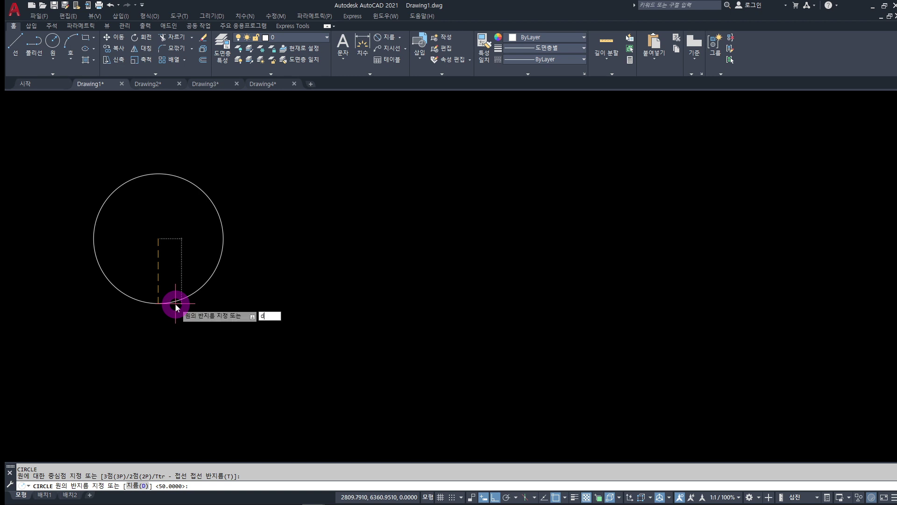
key(Return)
text(100)
key(Return)
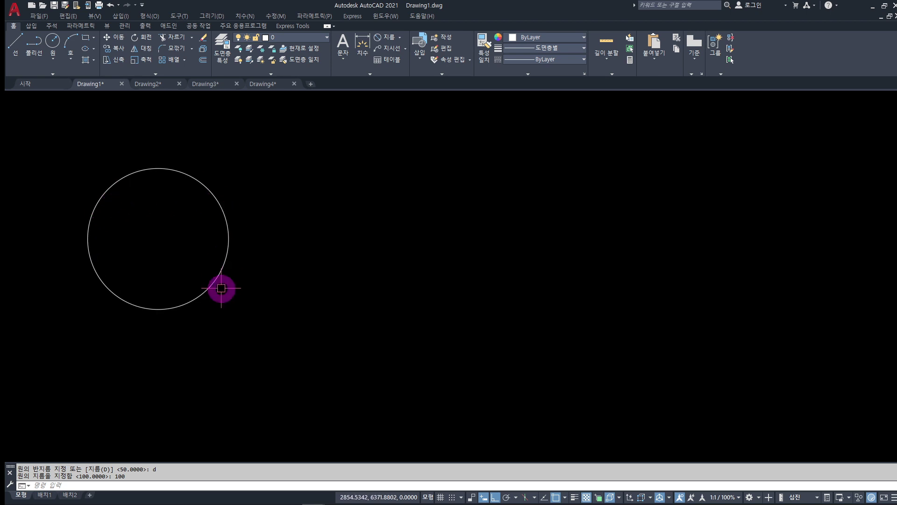
Step: Add a Ø100 diameter dimension running diagonally across the left circle
click(382, 36)
click(208, 189)
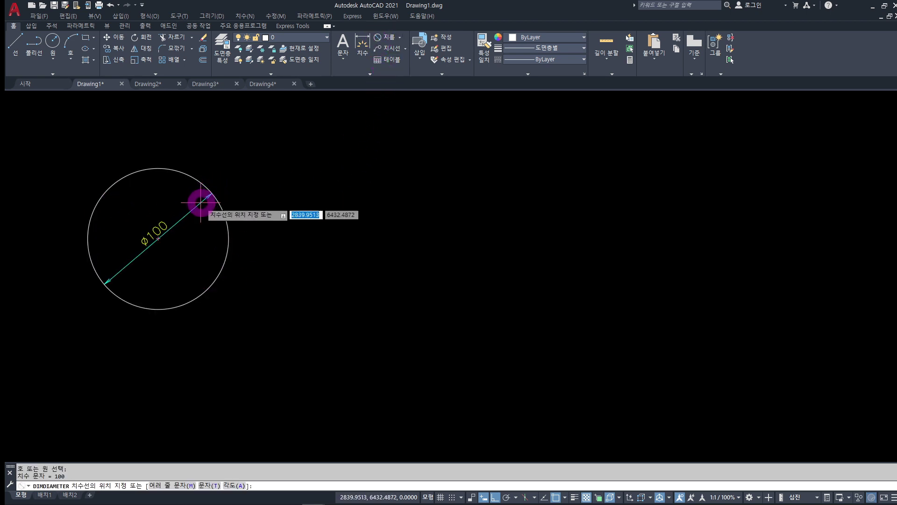
click(200, 198)
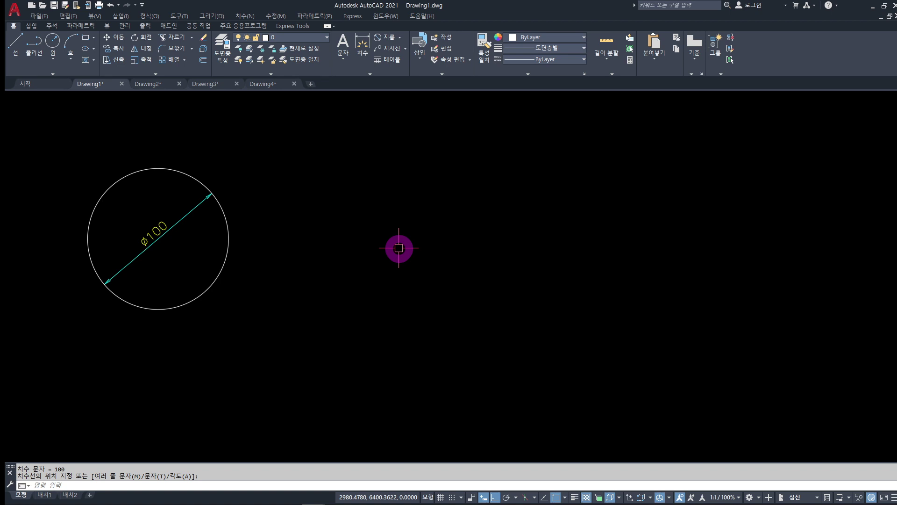
text(C)
text(D)
Step: Draw a second 100-diameter circle right of the first with the custom CD command
key(Return)
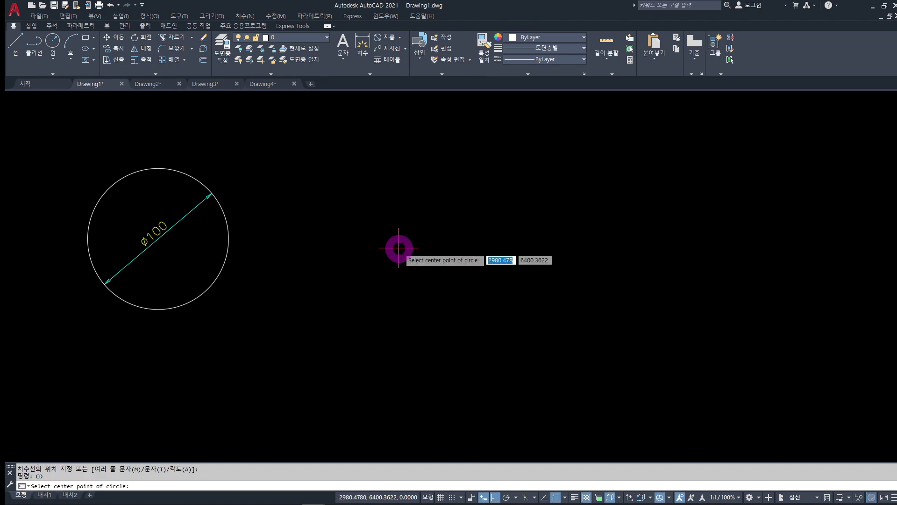
click(398, 248)
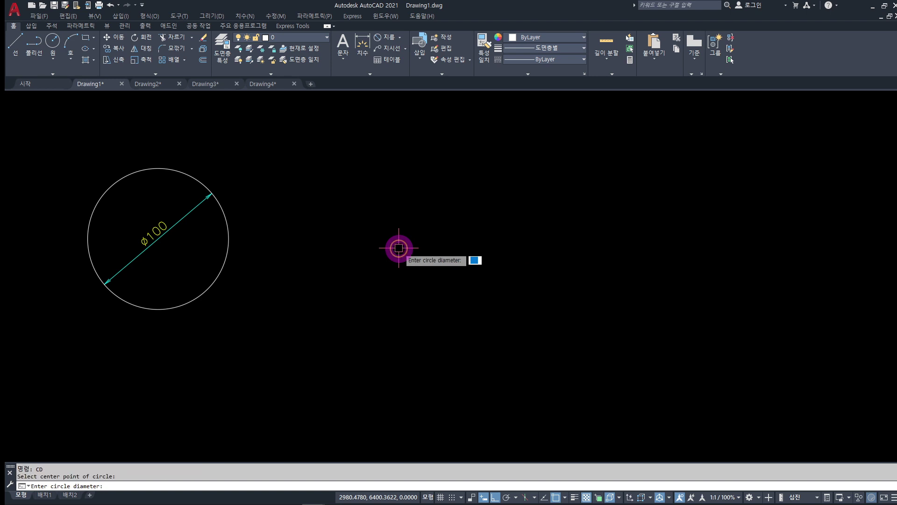
text(100)
key(Return)
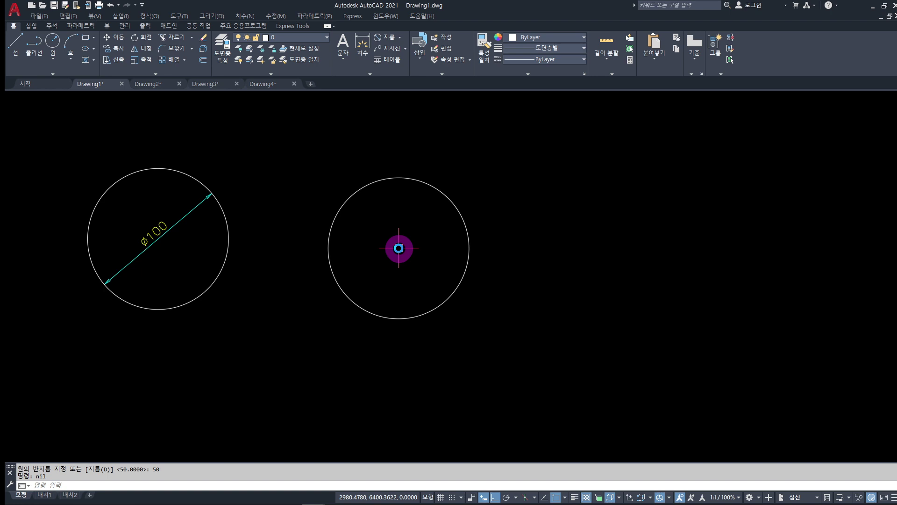
Step: Give the right circle a Ø100 diameter dimension, then switch to Drawing2
click(390, 37)
click(440, 194)
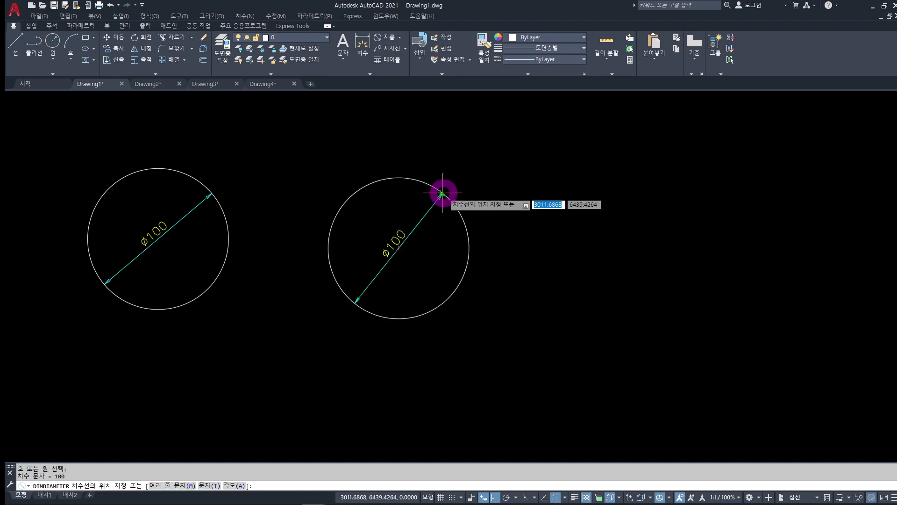
click(446, 194)
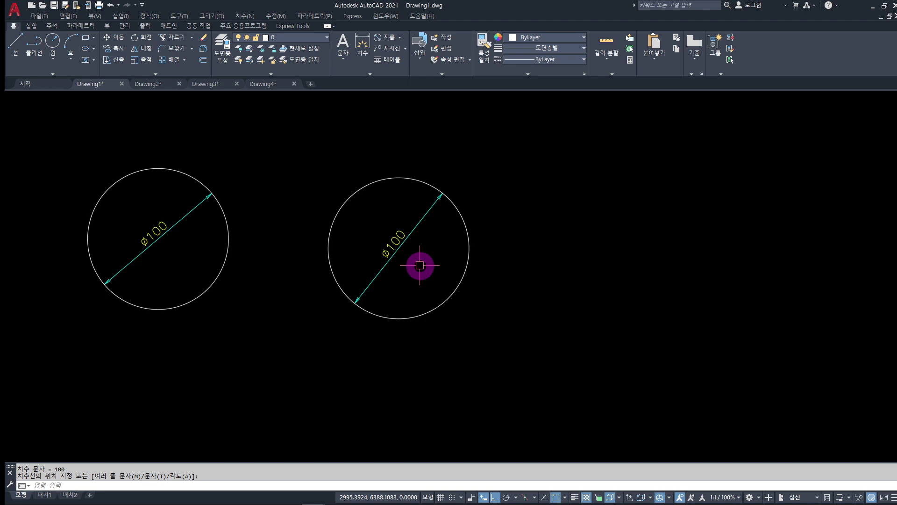
click(373, 249)
click(154, 84)
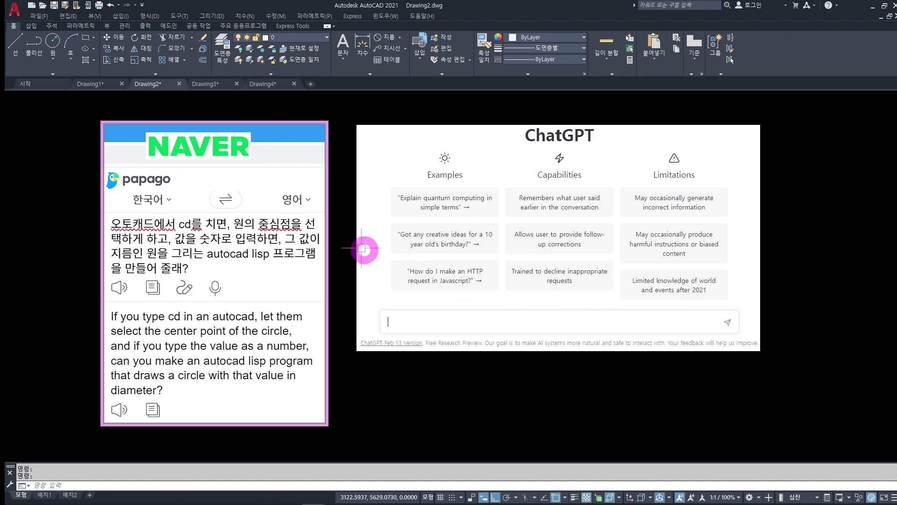
Step: Switch to the Drawing3 drawing tab
click(215, 84)
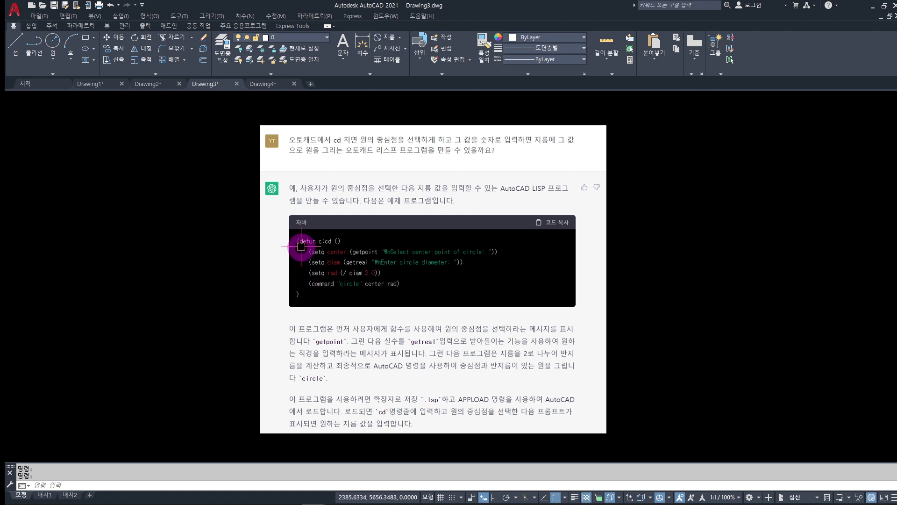
Step: Switch to the Drawing4 drawing tab
click(262, 84)
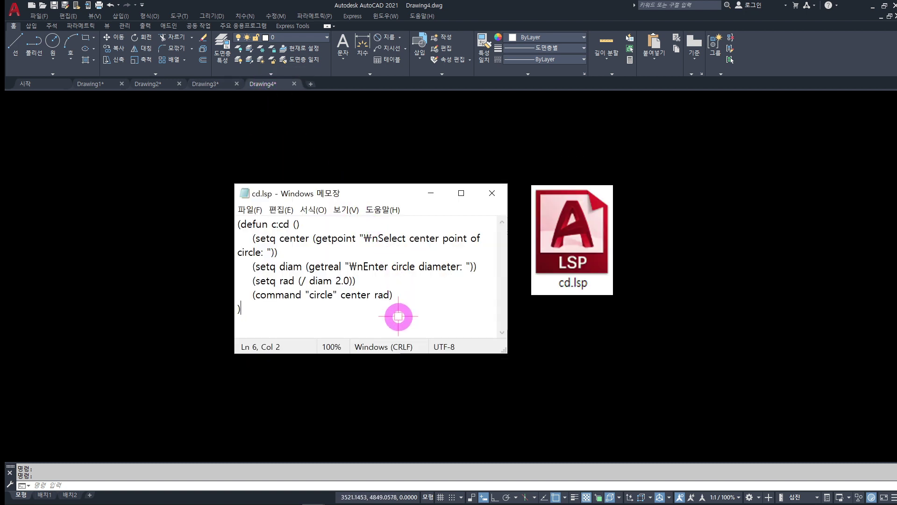